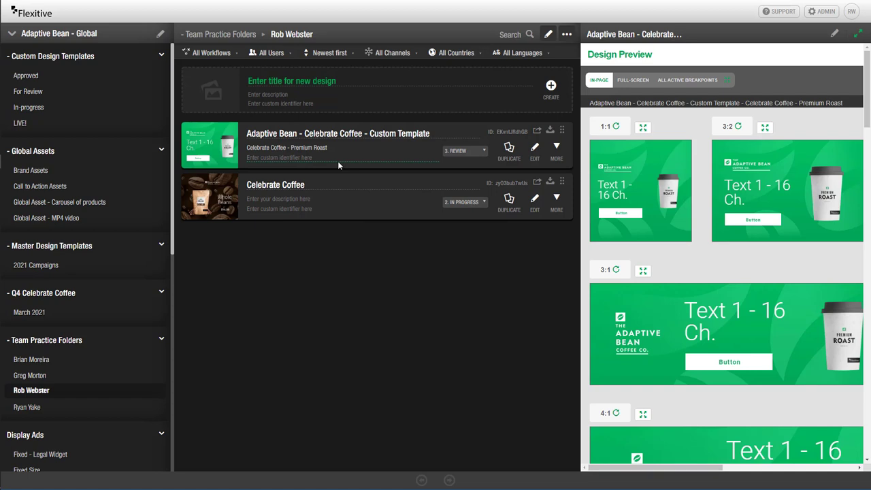
- Review the Custom Template design's title, description and expanded MORE details
click(432, 133)
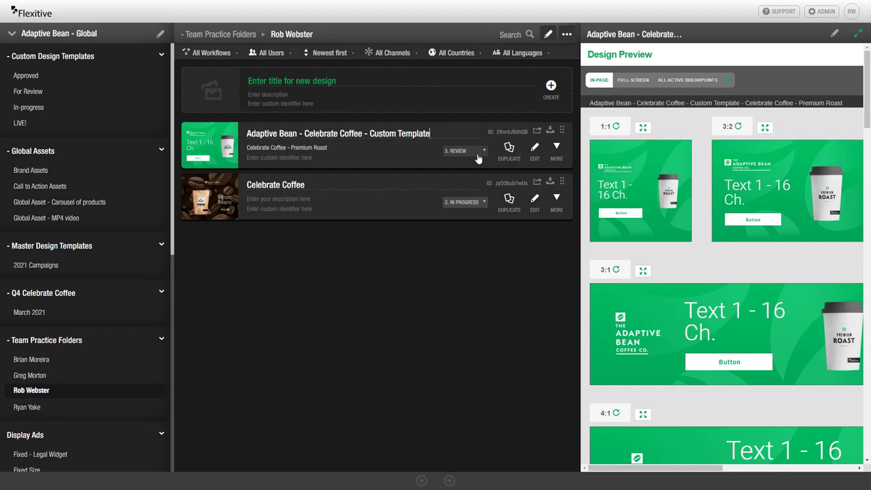
click(374, 147)
click(556, 151)
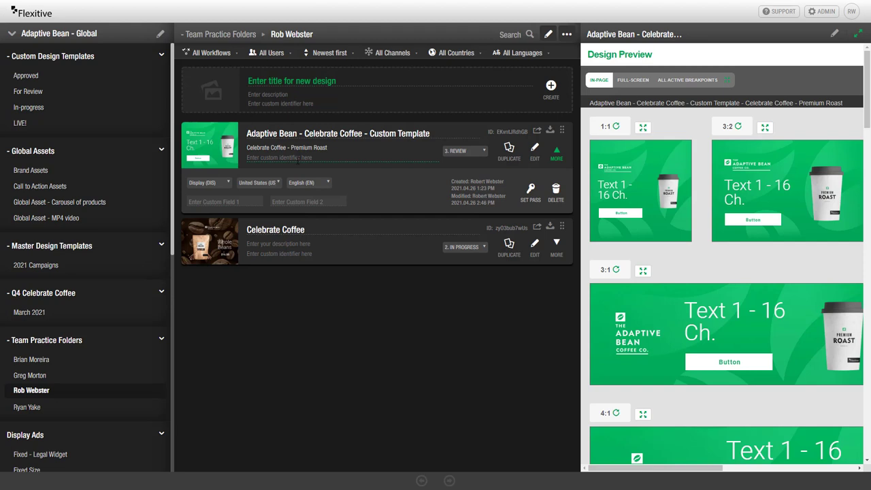
click(557, 154)
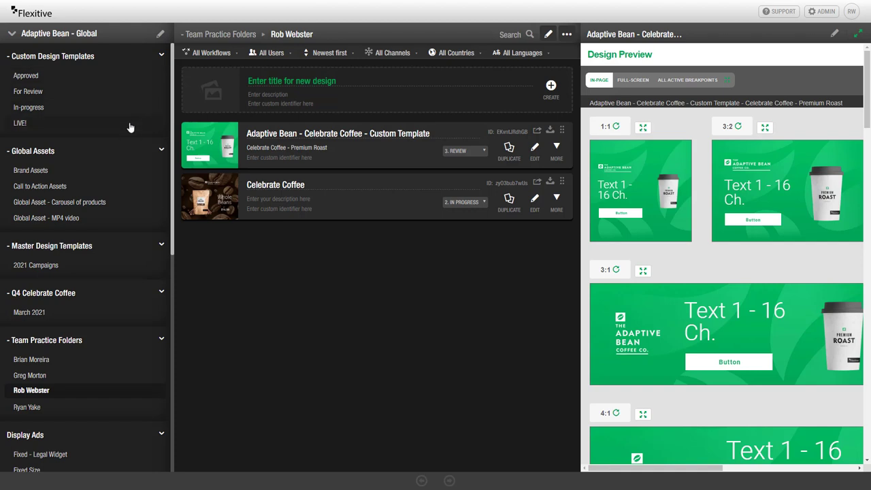
- In For Review, set the template's status to 4. APPROVED, move it into Approved, and view that folder
click(97, 97)
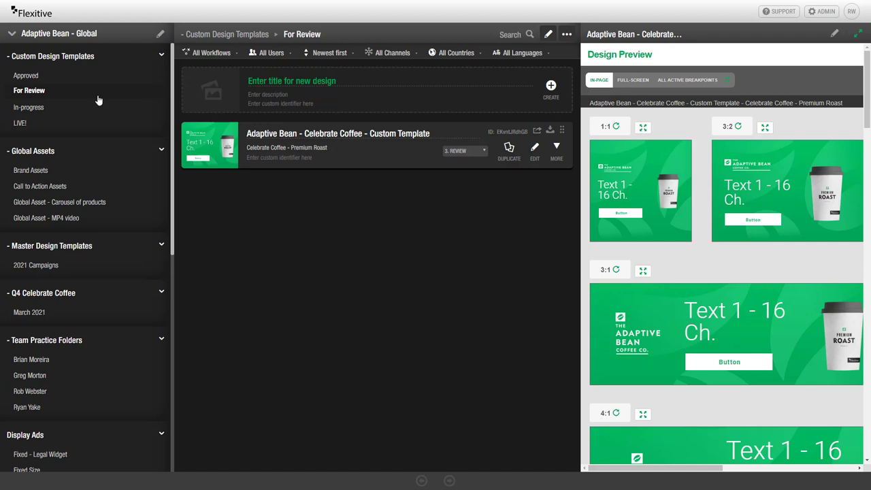
click(474, 158)
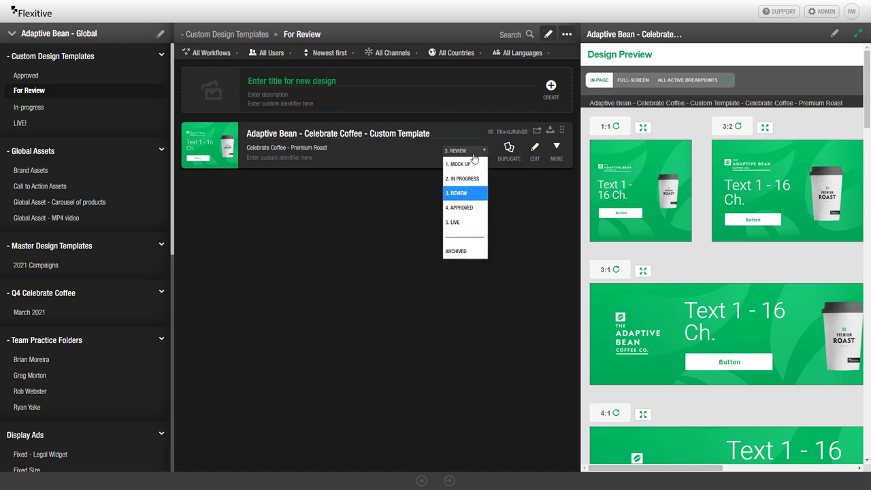
click(474, 211)
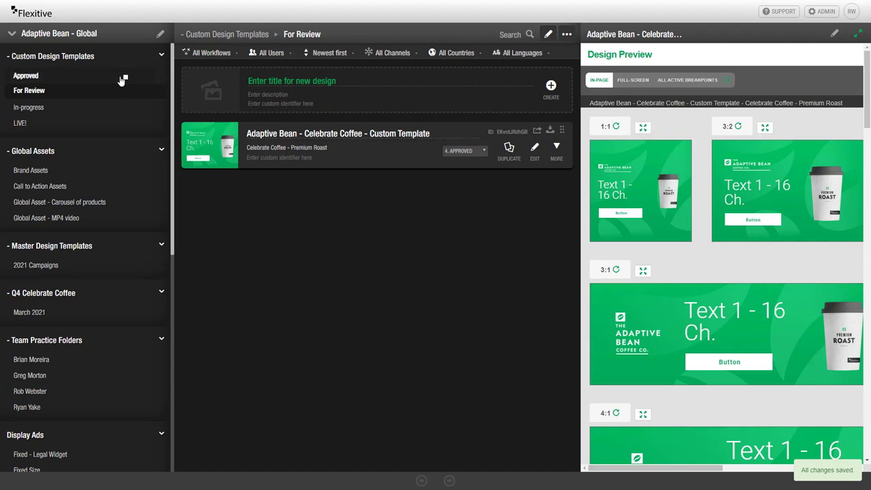
drag(123, 80, 120, 81)
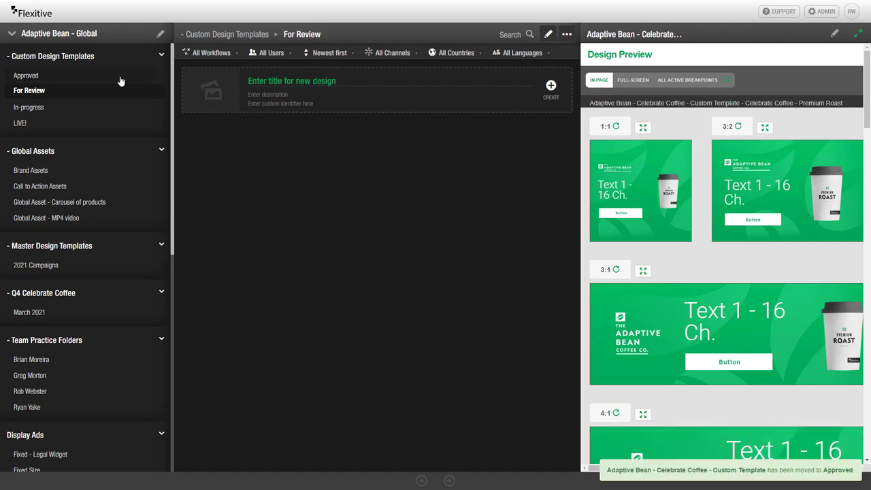
click(120, 81)
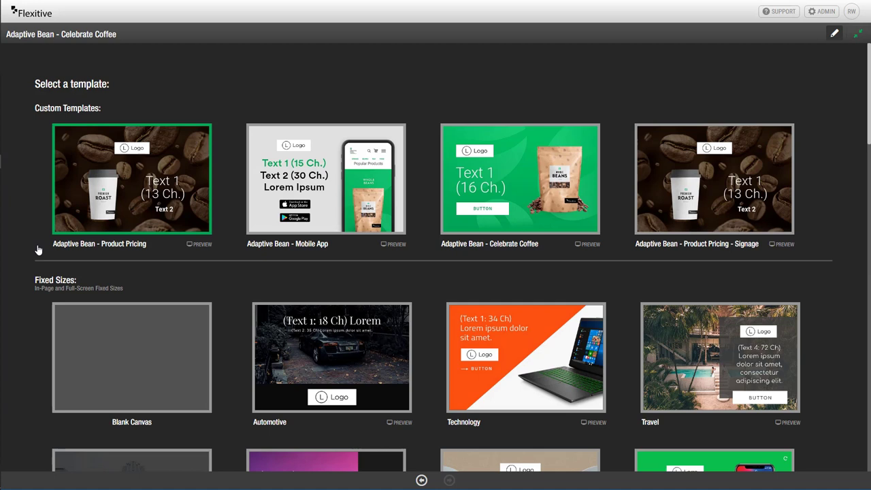
- Scroll through the template categories to locate the Adaptive Bean - Celebrate Coffee template
scroll(36, 251, down, 3)
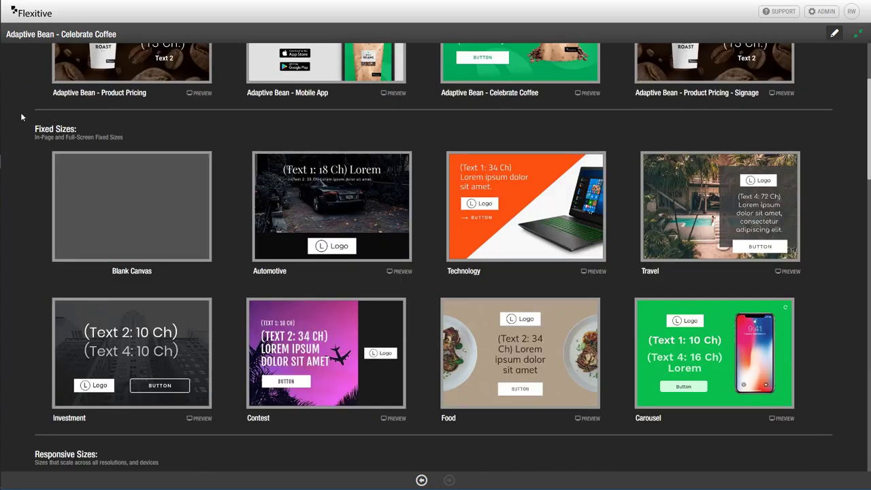
scroll(4, 407, down, 12)
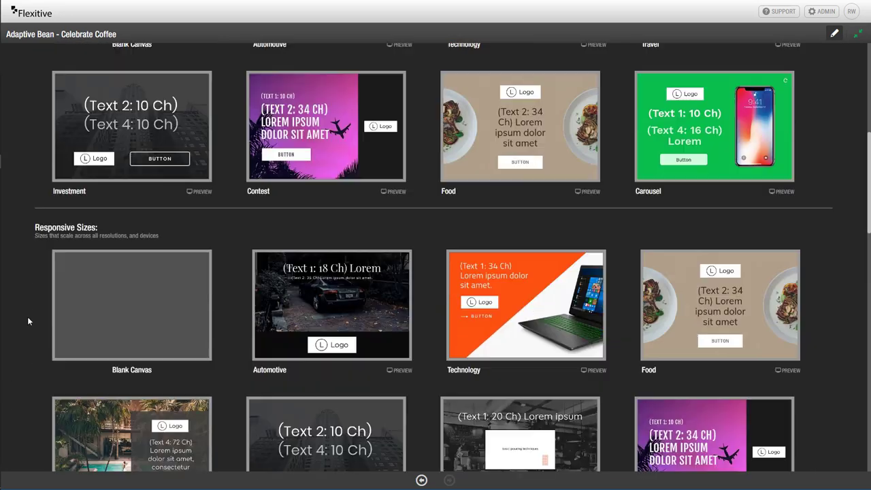
scroll(26, 315, down, 12)
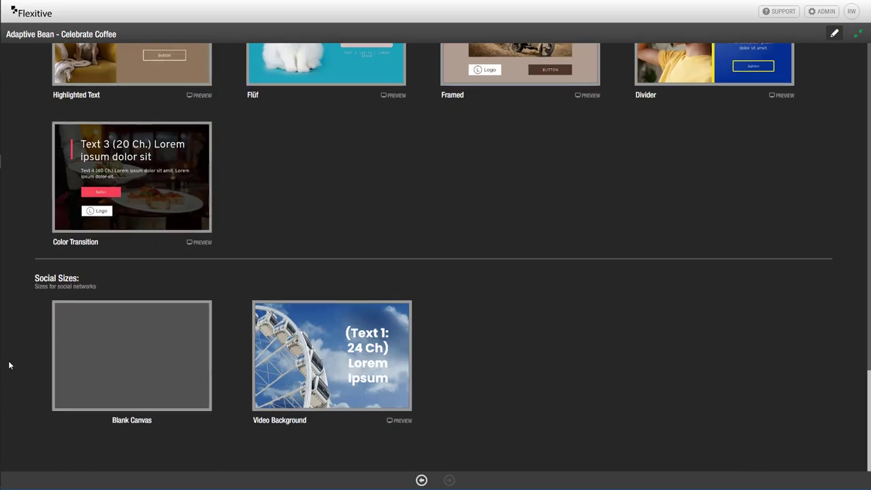
scroll(139, 367, up, 3)
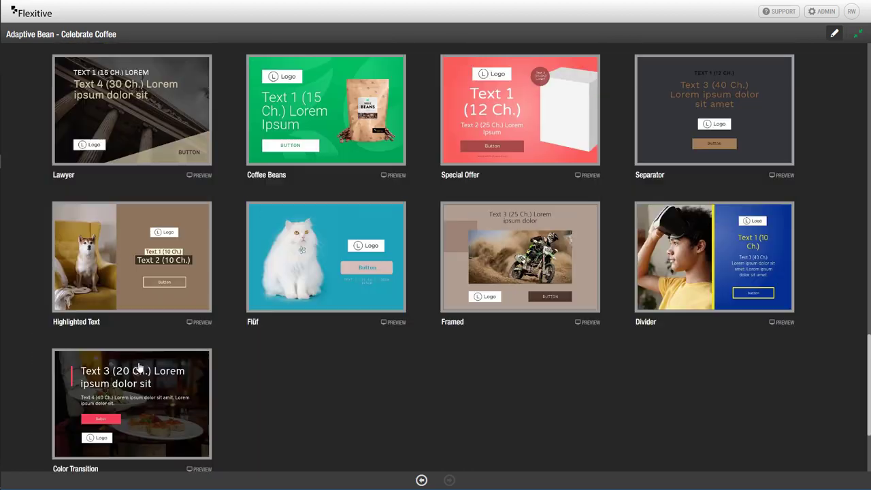
scroll(139, 368, up, 15)
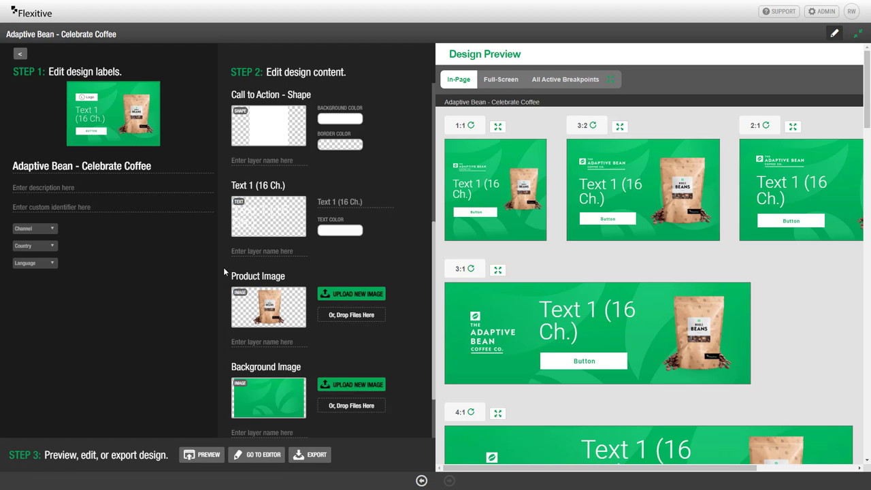
- Enter the design description 'Celebrate Coffee - Premium Roast'
click(122, 192)
text(Celebrate Coffee - Premium Roast)
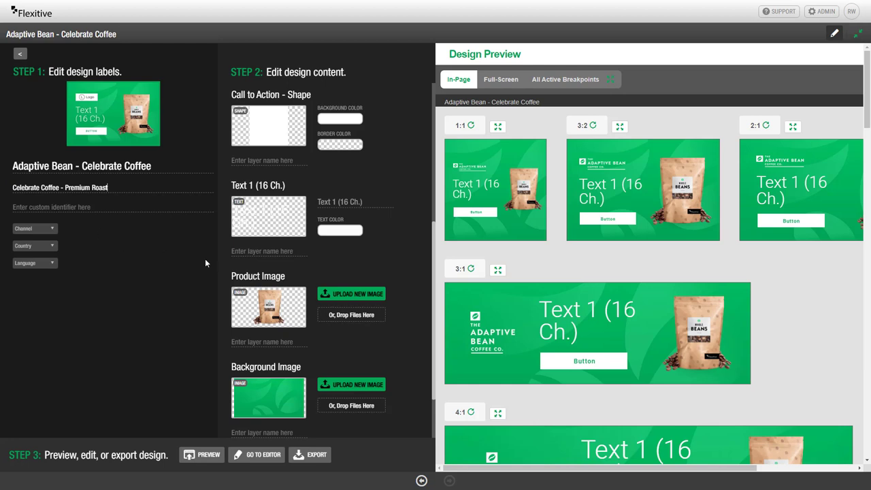
scroll(387, 159, up, 5)
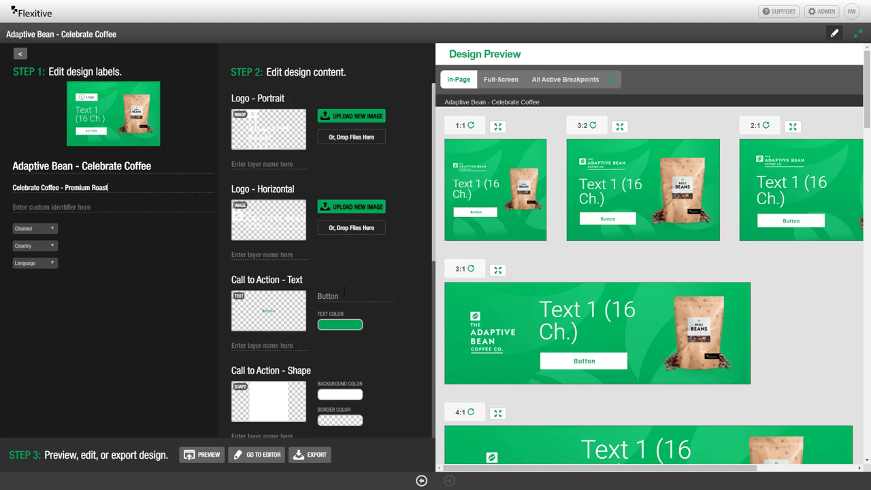
- Change the call-to-action text to 'Learn More' and check the button's background colour options
double_click(346, 292)
text(Learn More)
scroll(412, 363, down, 1)
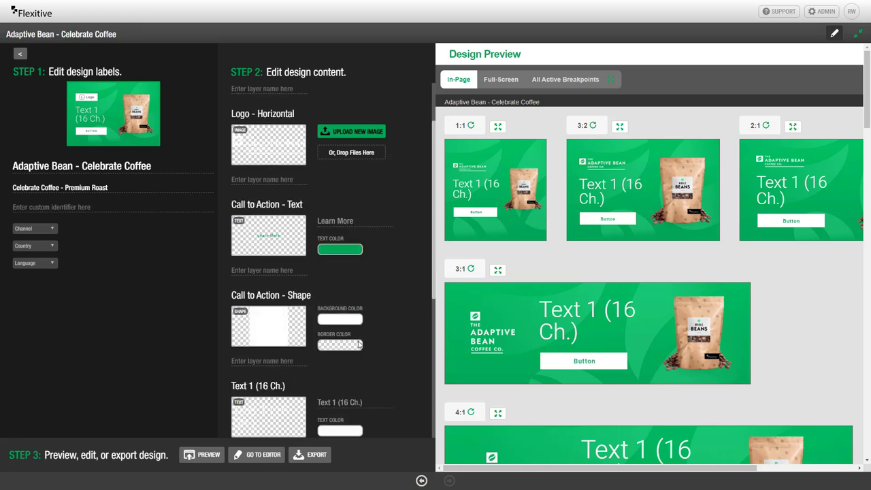
click(346, 324)
click(411, 326)
scroll(411, 326, down, 3)
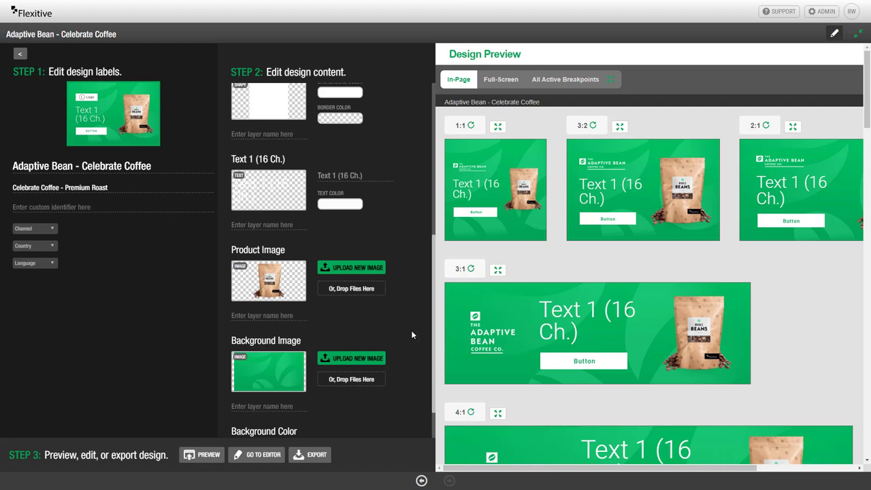
click(365, 268)
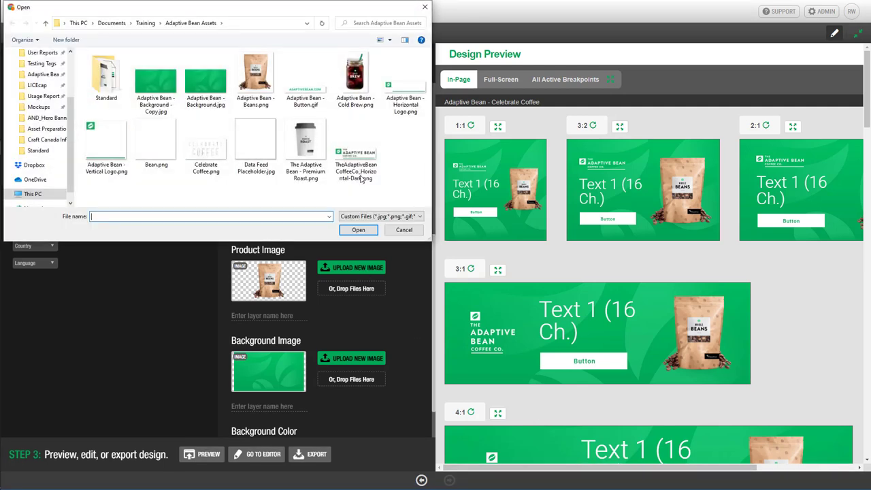
double_click(303, 140)
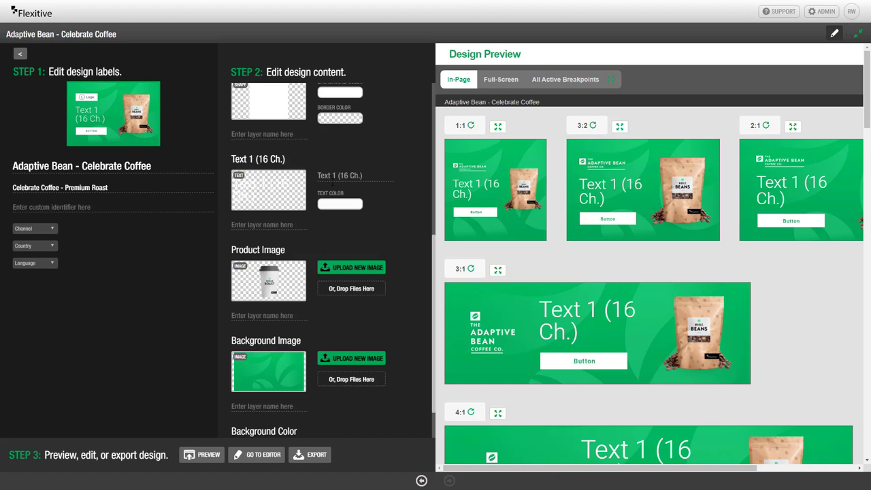
click(374, 177)
text(Celebrate Coffee)
click(191, 456)
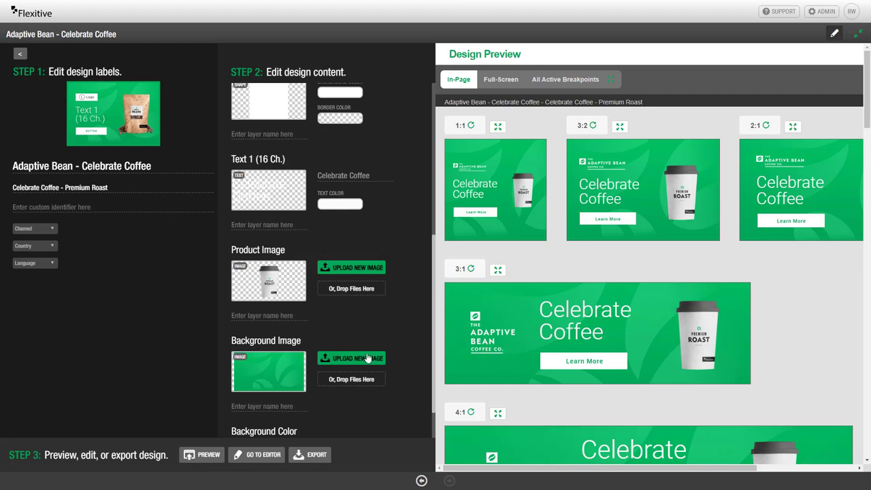
scroll(367, 358, up, 5)
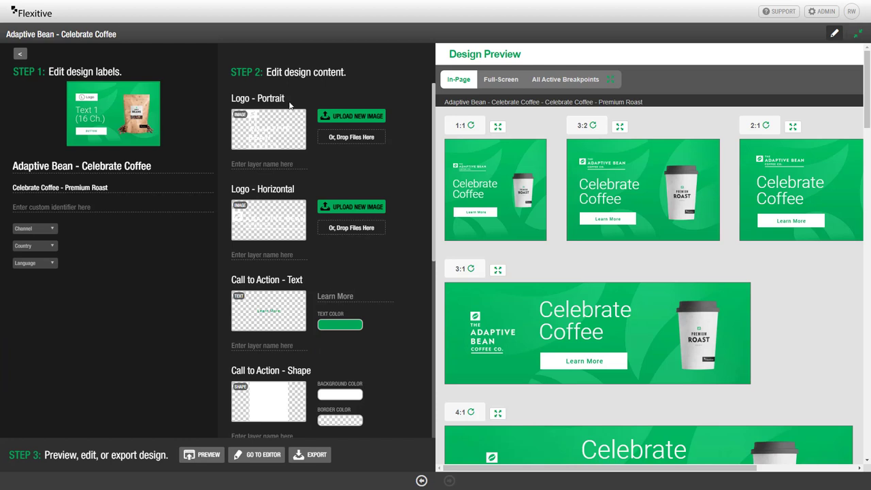
drag(285, 99, 373, 164)
click(372, 164)
scroll(325, 260, down, 2)
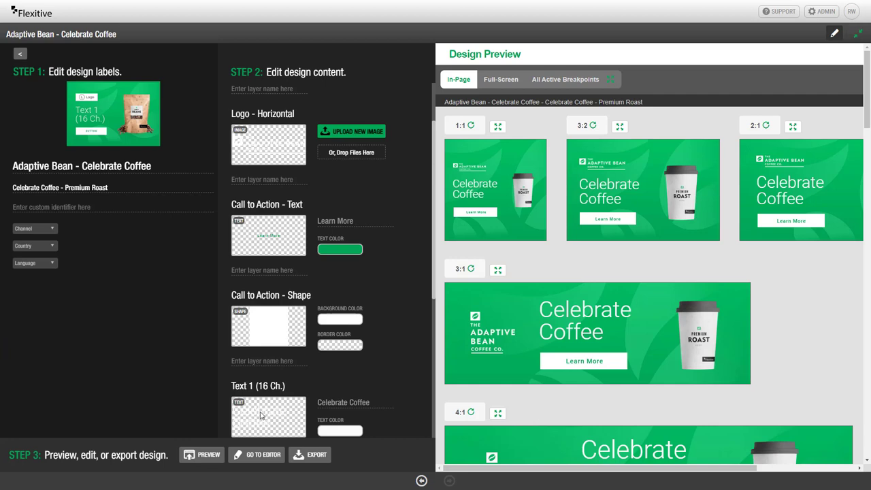
scroll(262, 418, down, 5)
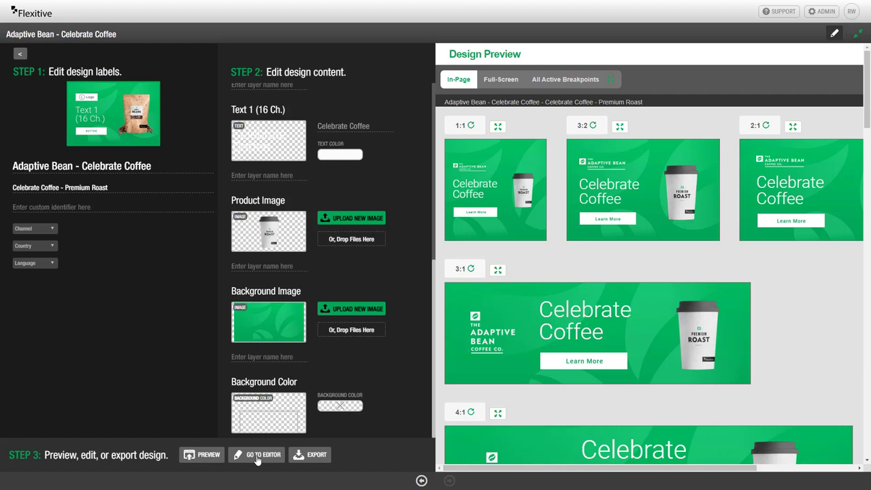
- Open the Celebrate Coffee banner in the full editor with its Layers panel in view
click(257, 456)
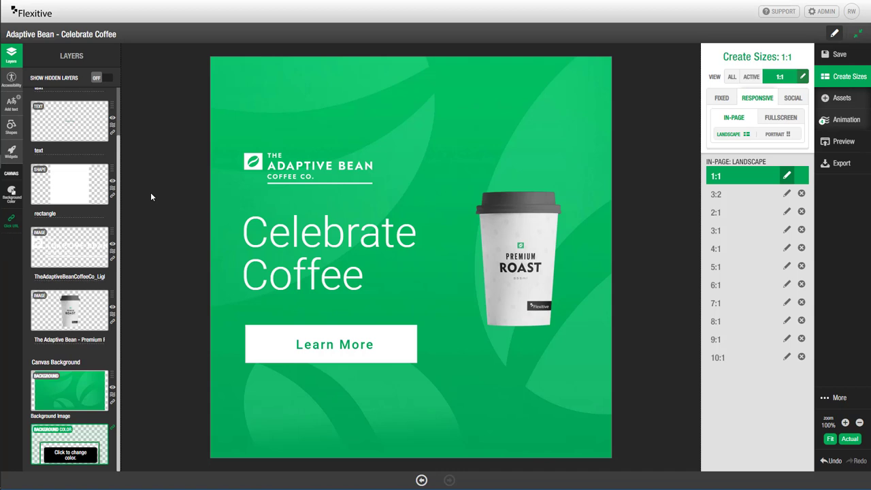
scroll(101, 198, up, 1)
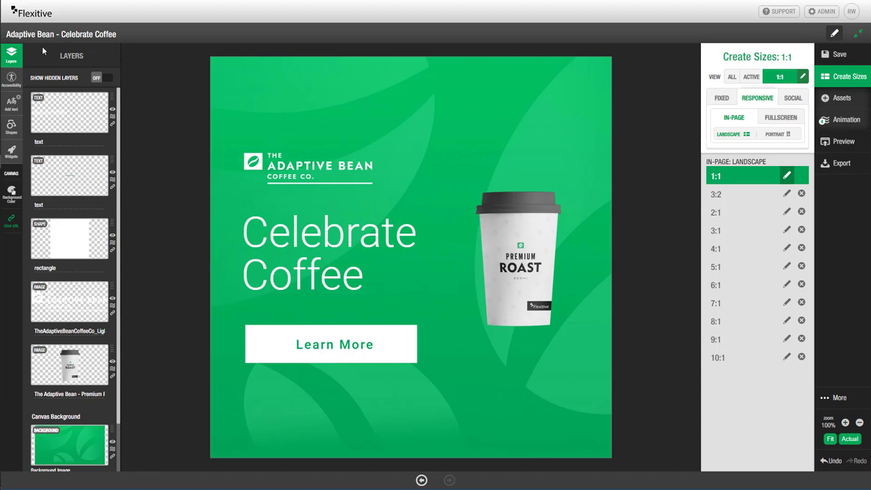
- Turn on Show Hidden Layers and select the hidden logo layer's name for renaming
click(99, 80)
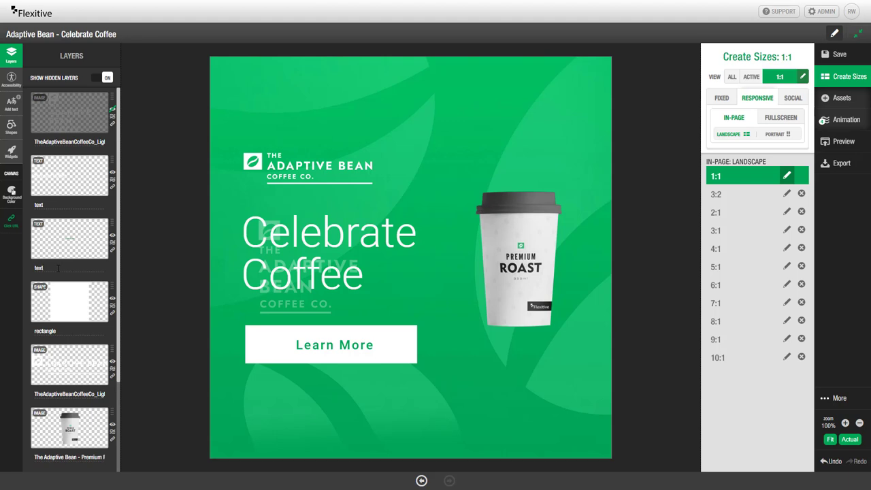
click(58, 268)
scroll(42, 143, down, 1)
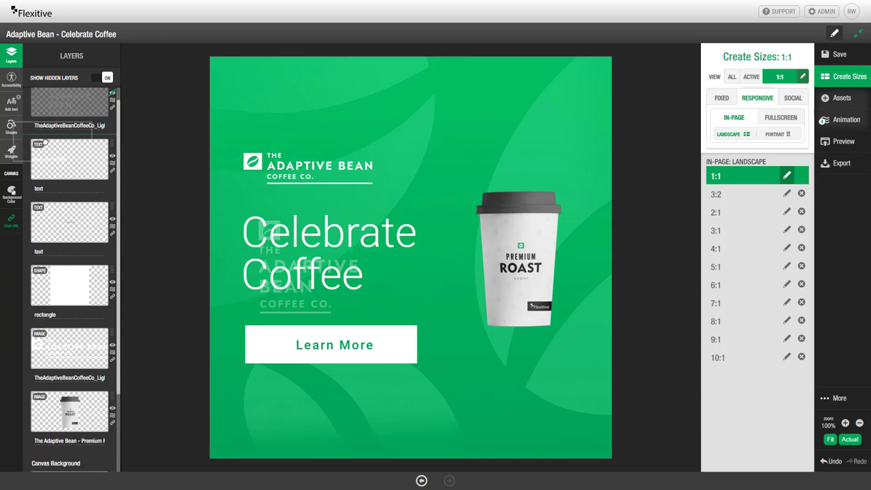
scroll(54, 133, up, 1)
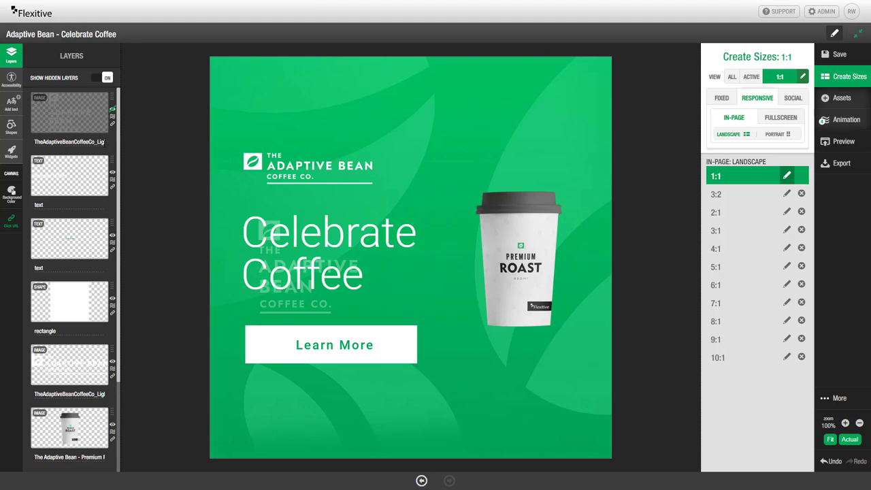
double_click(102, 142)
drag(102, 142, 34, 142)
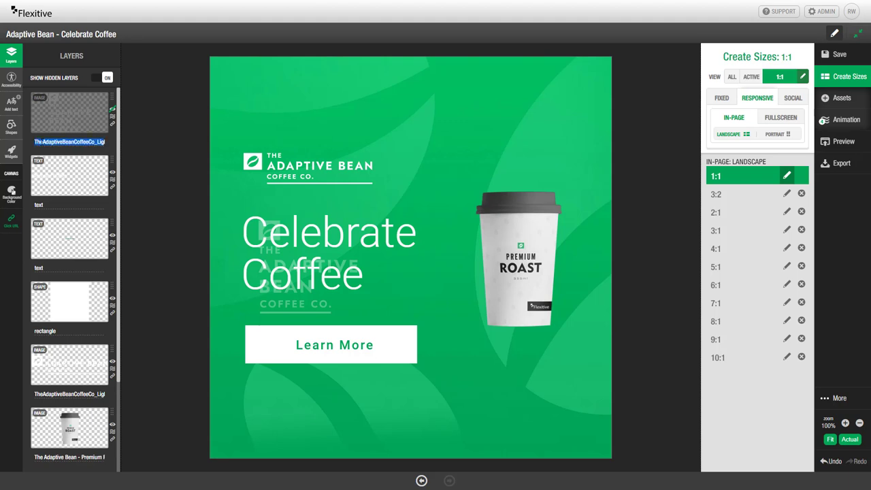
- Rename the logo layer 'Adaptive Bean Logo - Square' and the rectangle 'Button - Background'
text(Ada)
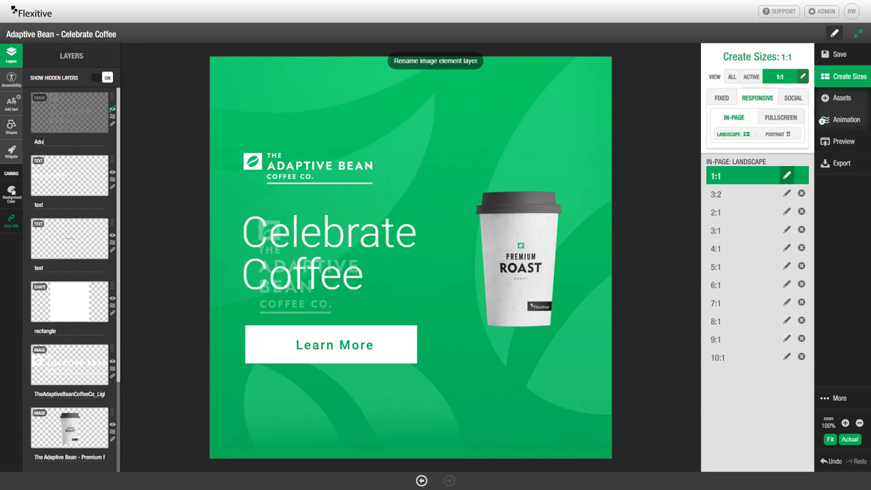
text(ptive b)
key(BackSpace)
text(Bean)
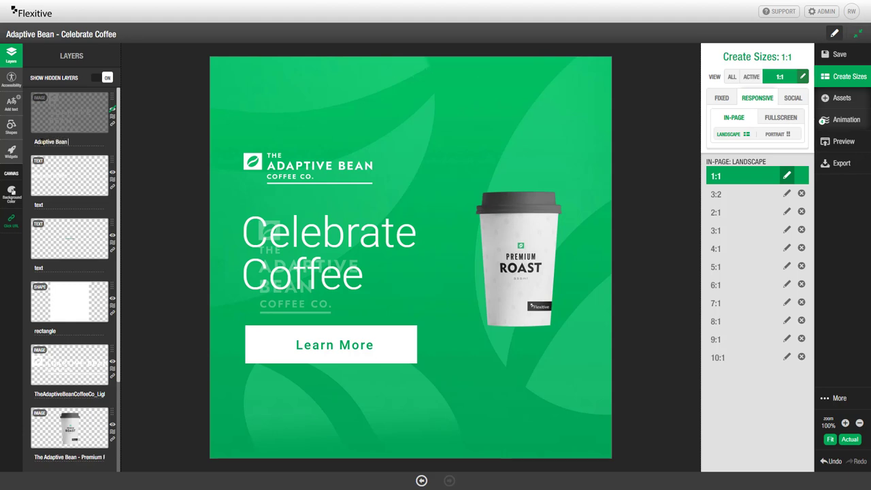
text( Logo)
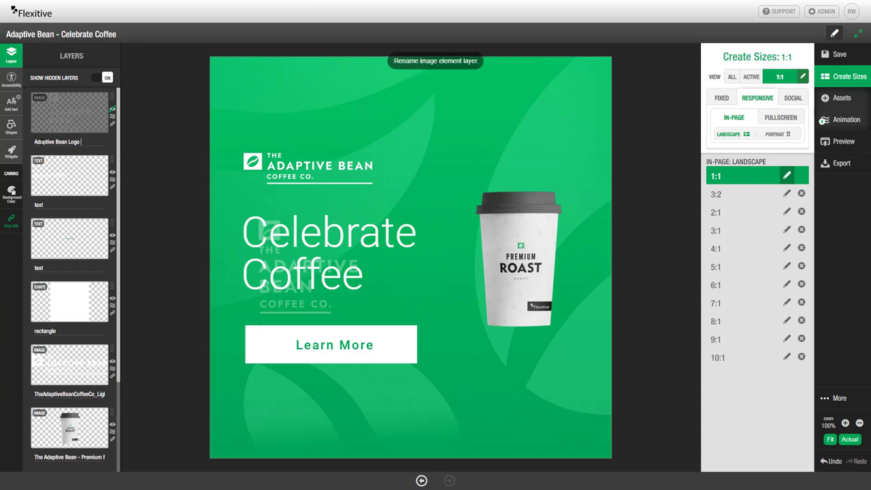
text( - Square)
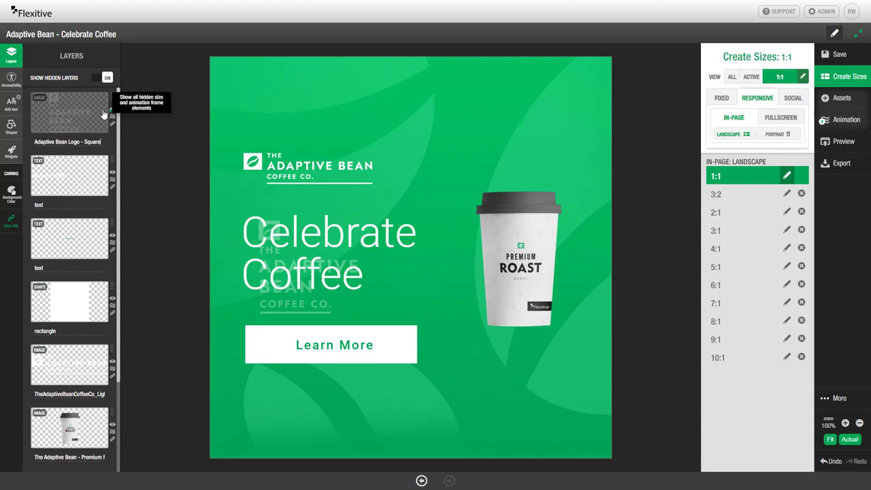
scroll(68, 262, down, 1)
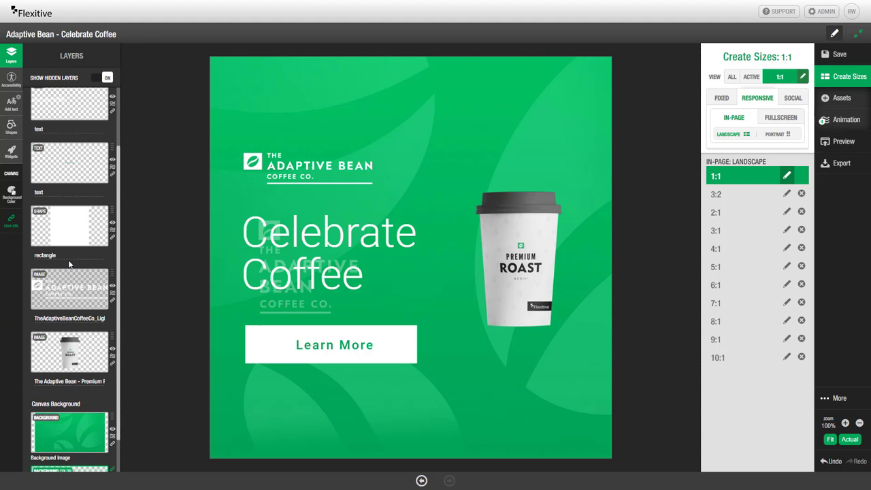
double_click(69, 255)
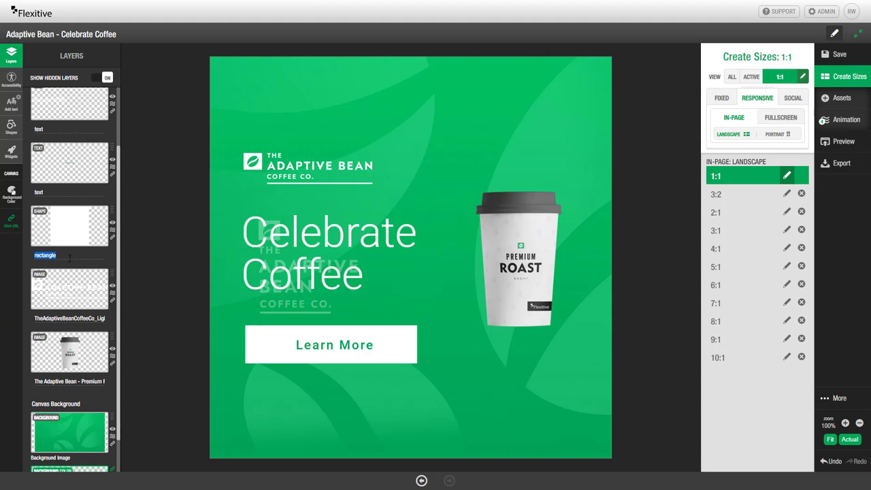
text(Button - B)
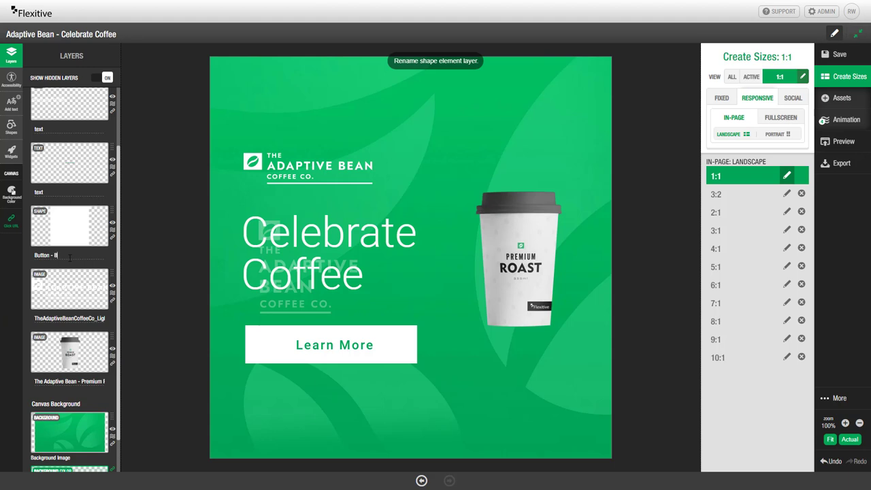
text(ackground)
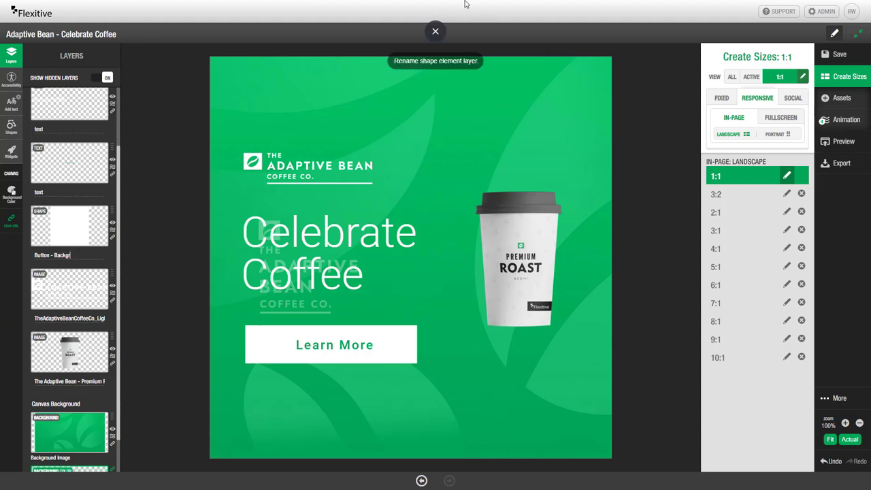
- Rename the cup layer 'Premium Roast Coffee Cup' and the other logo 'Adaptive Bean Logo - Landscape'
double_click(70, 381)
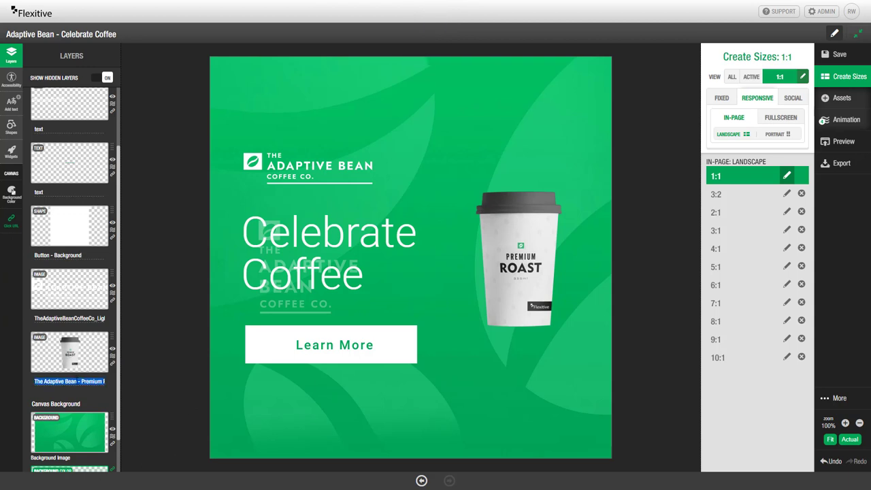
key(BackSpace)
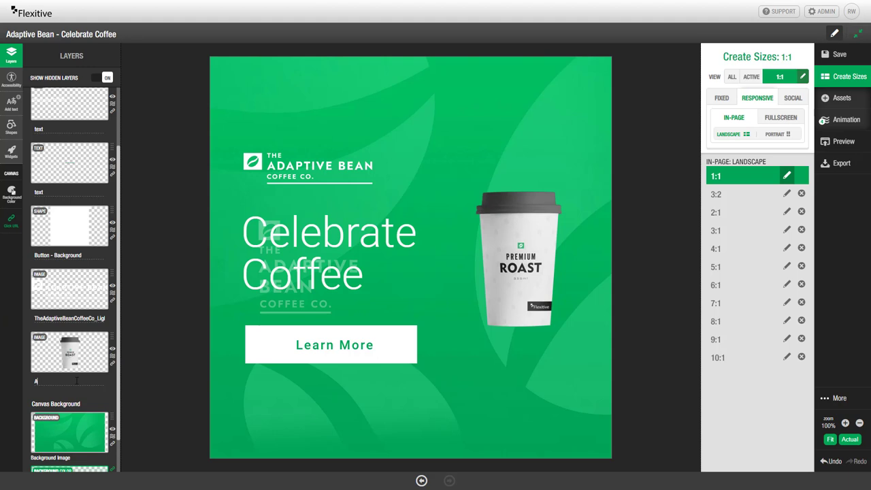
text(Prem)
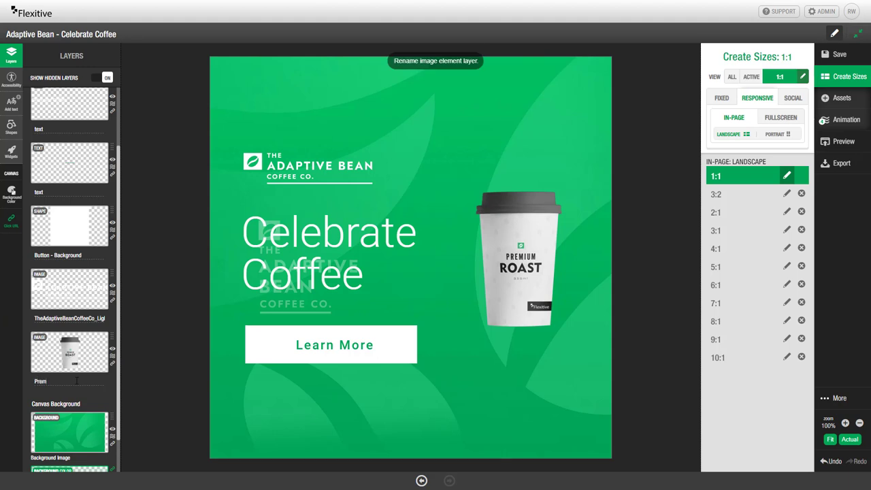
text(ium Roast Coffee Cup)
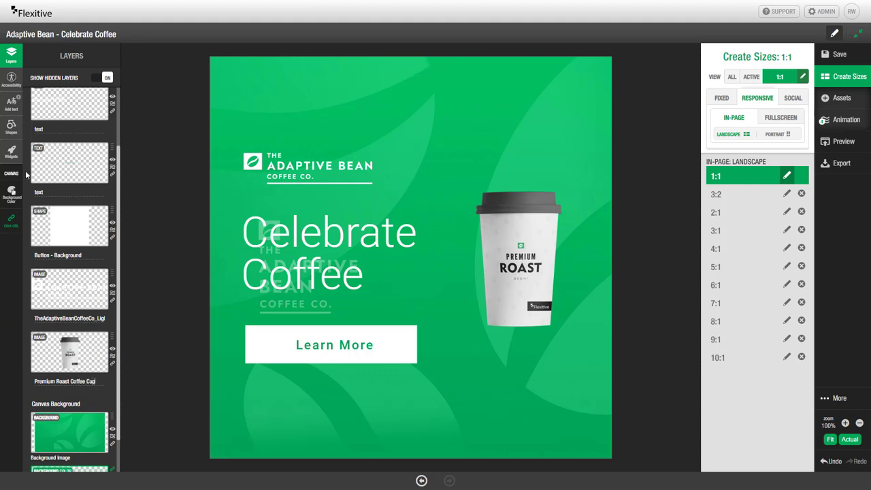
double_click(82, 317)
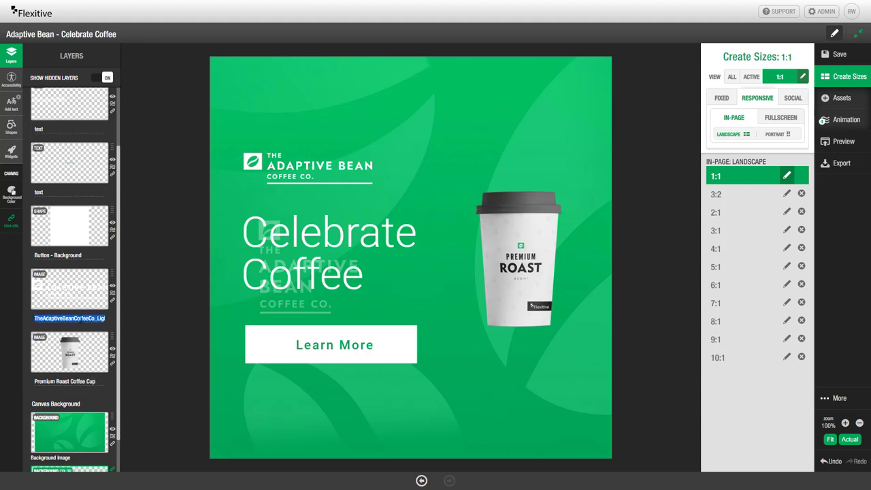
text(Ad.png)
key(ctrl+a)
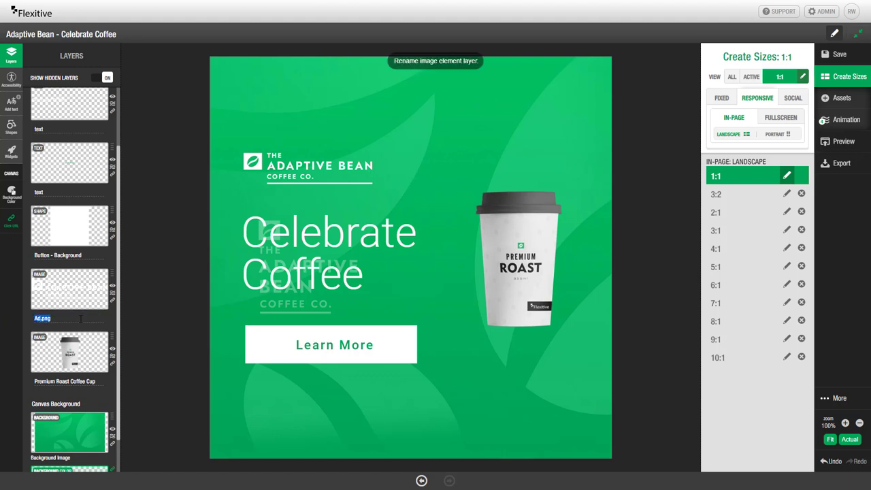
text(Adaptive Bean Logo)
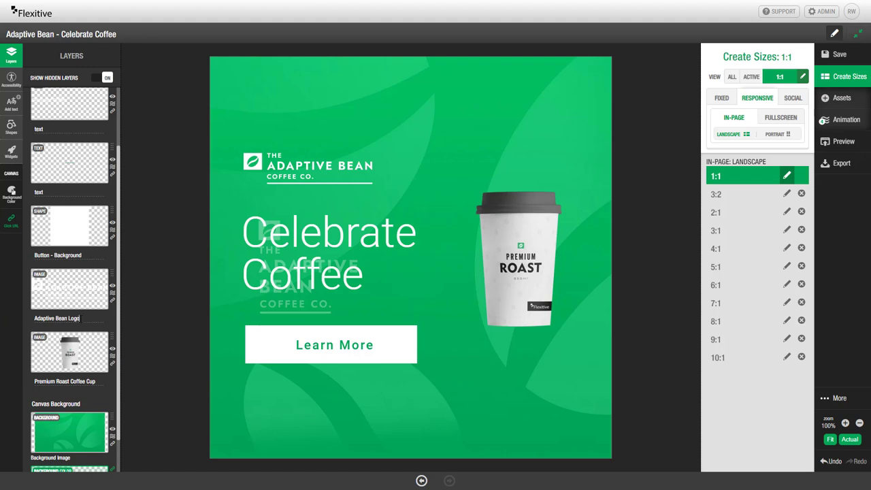
text( - Landscape)
- Name the upper text layer 'Text 1 - 16 Ch.' and begin naming the lower one 'Button - Text'
click(169, 269)
scroll(113, 230, up, 1)
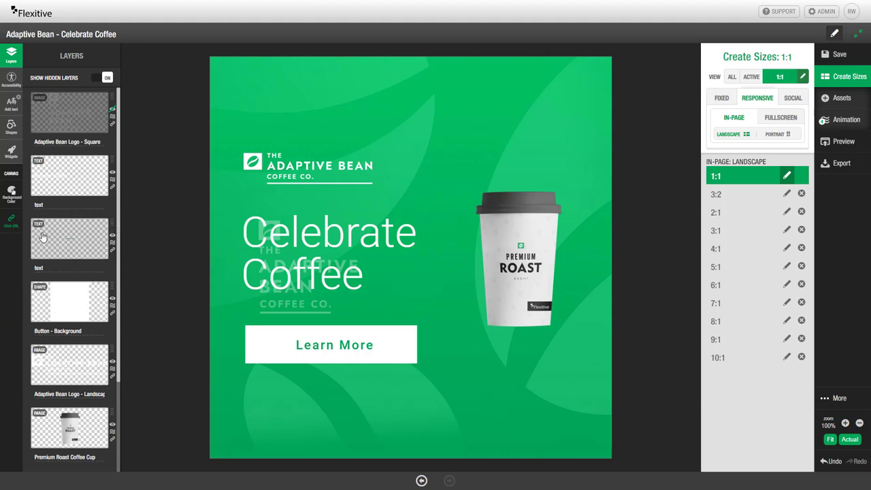
click(54, 182)
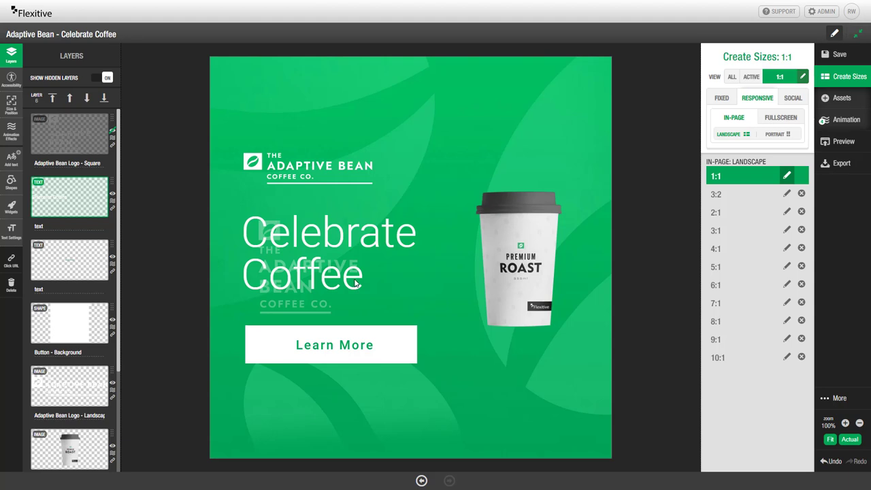
click(58, 229)
key(BackSpace)
key(BackSpace)
key(BackSpace)
key(BackSpace)
text(Text 1)
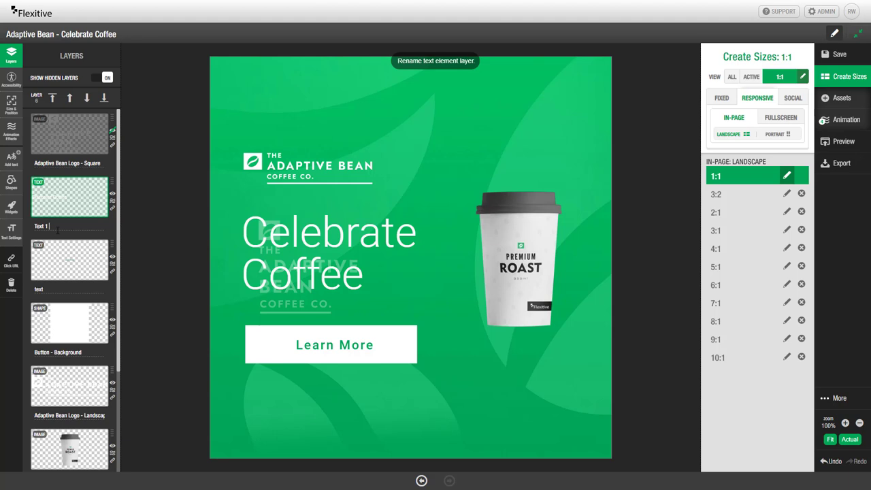
text( - 16 Ch.)
drag(67, 226, 35, 226)
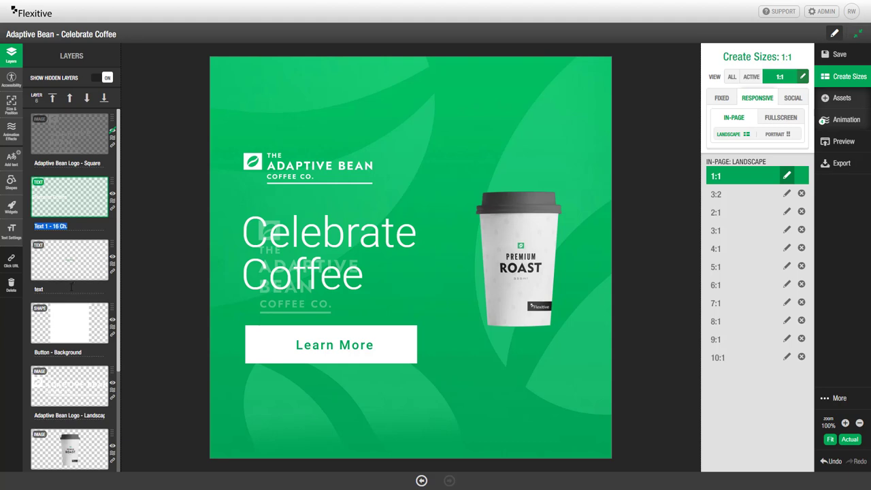
double_click(71, 288)
text(Butto)
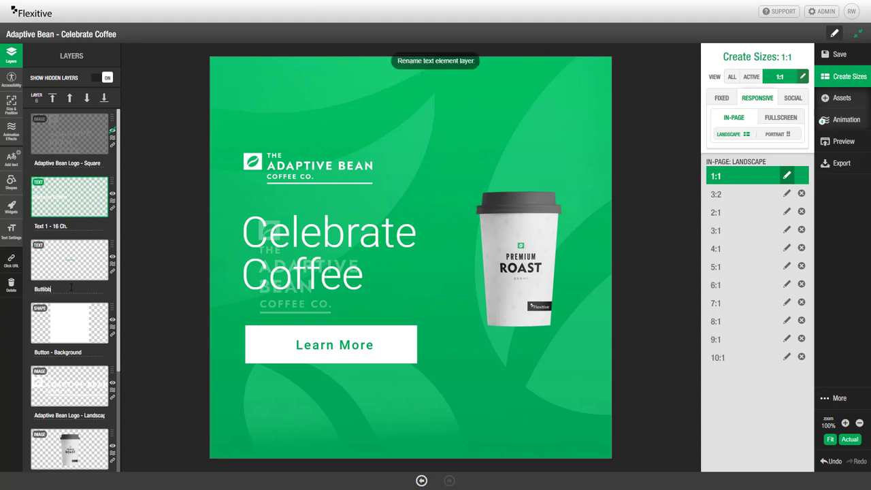
text(n - Text)
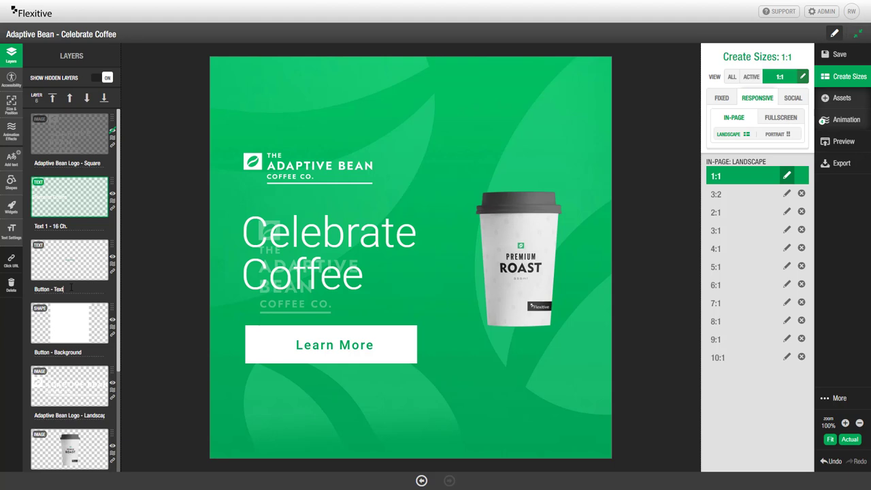
text(o)
- Correct the lower text layer's name to 'Button - Text' by removing the stray letters
text(qq)
click(651, 261)
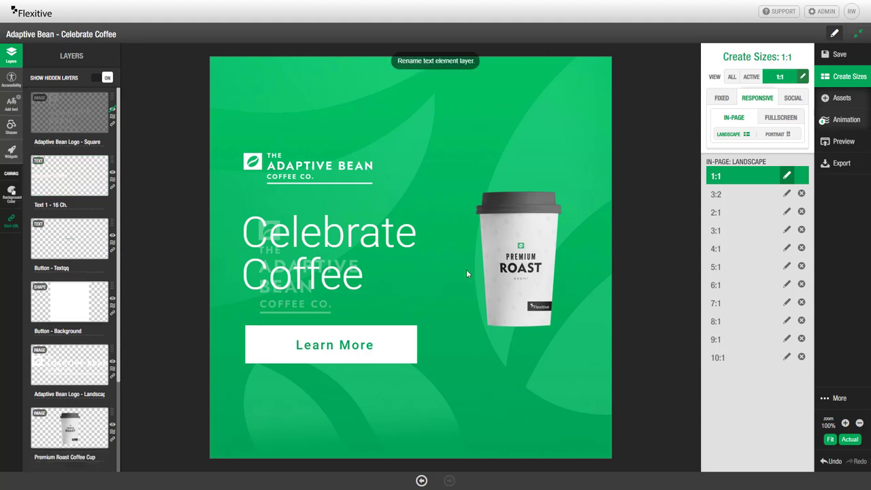
key(BackSpace)
key(ctrl+a)
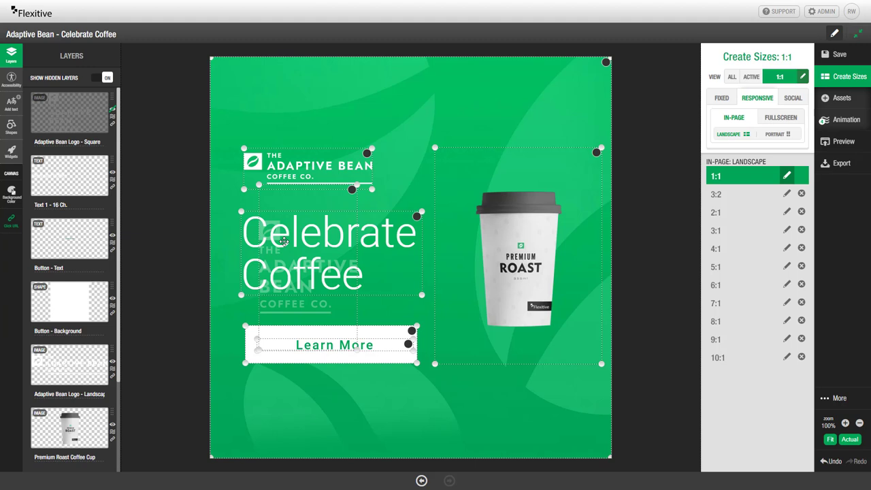
click(330, 268)
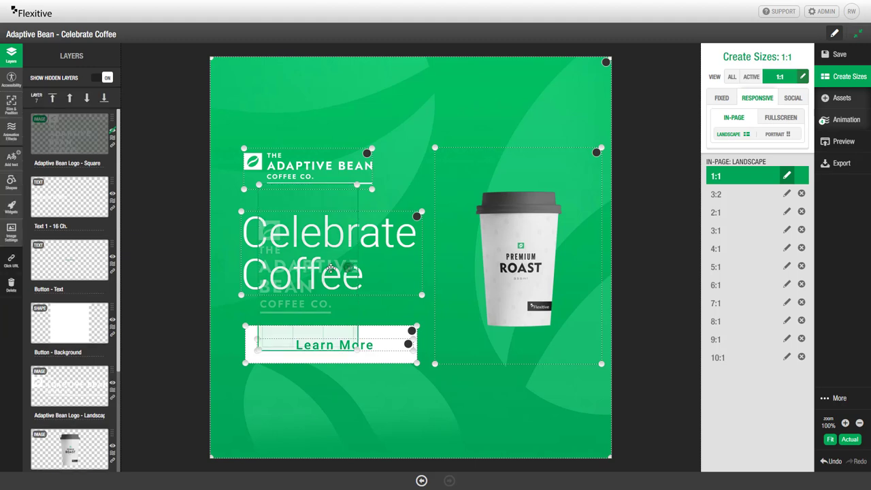
- Replace the headline text with 'Text 1 - 16 Ch.' and the button label with 'Button'
double_click(389, 251)
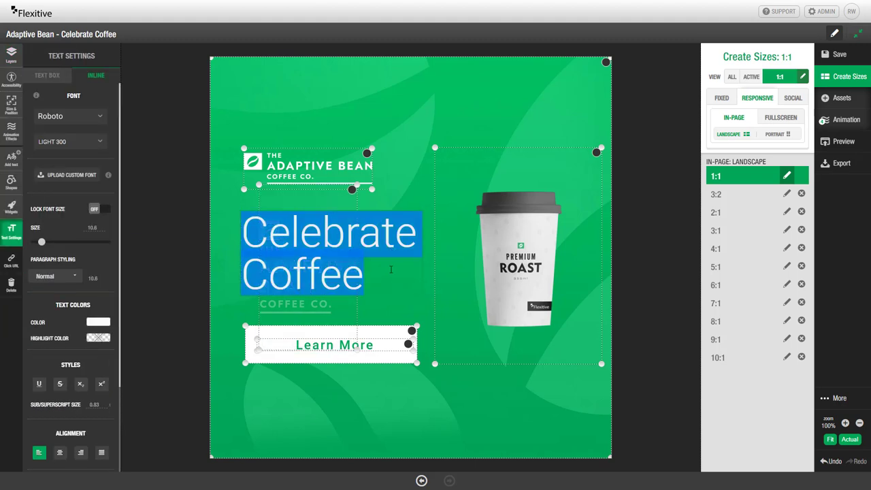
text(Text )
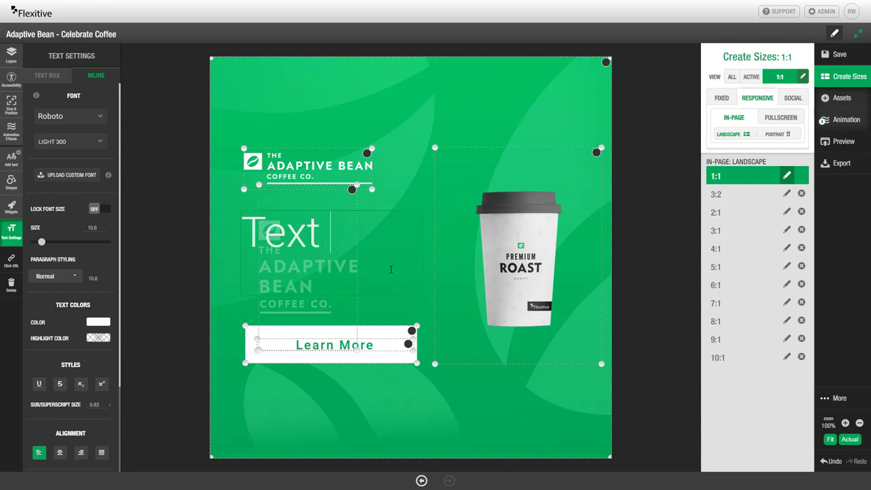
text(1 - 16 Ch.)
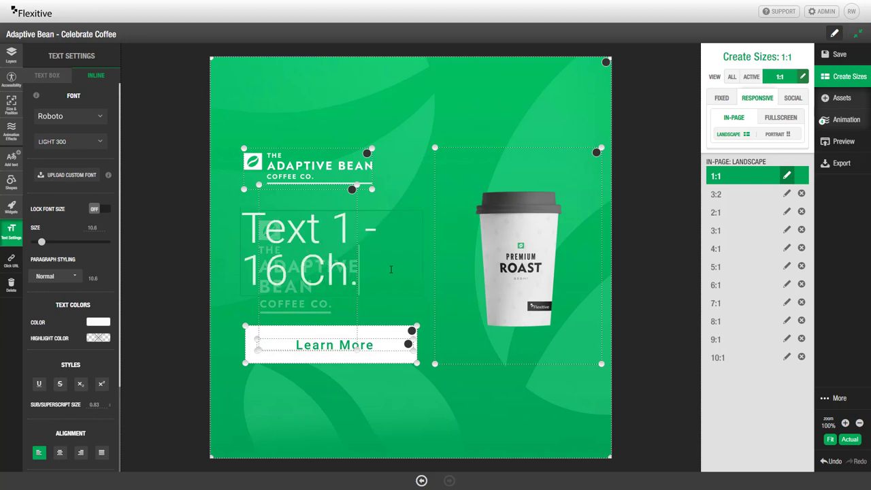
double_click(384, 347)
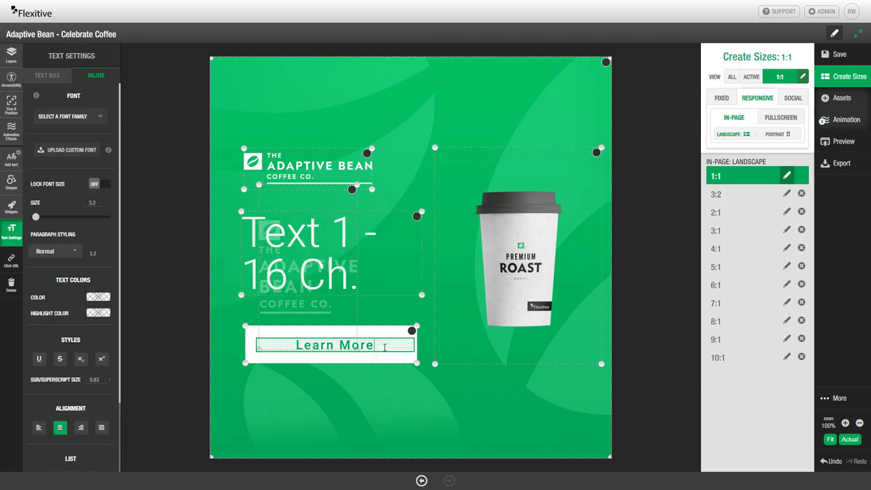
key(ctrl+a)
text(Button)
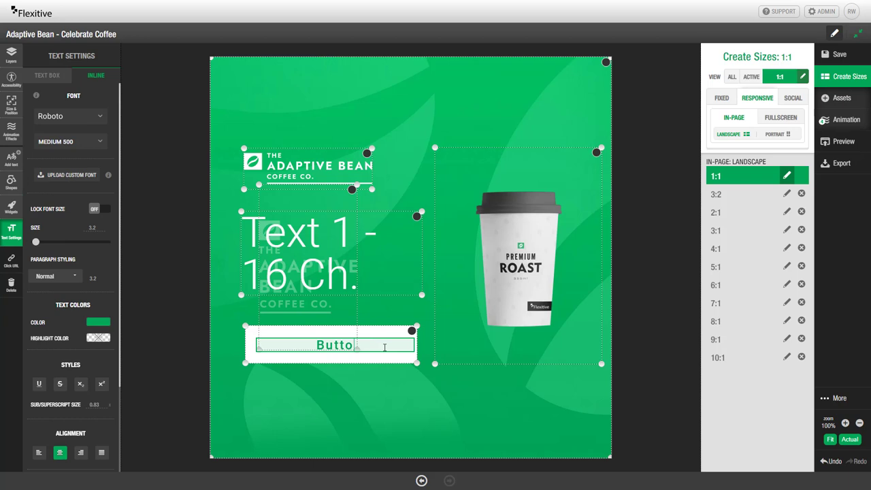
click(557, 171)
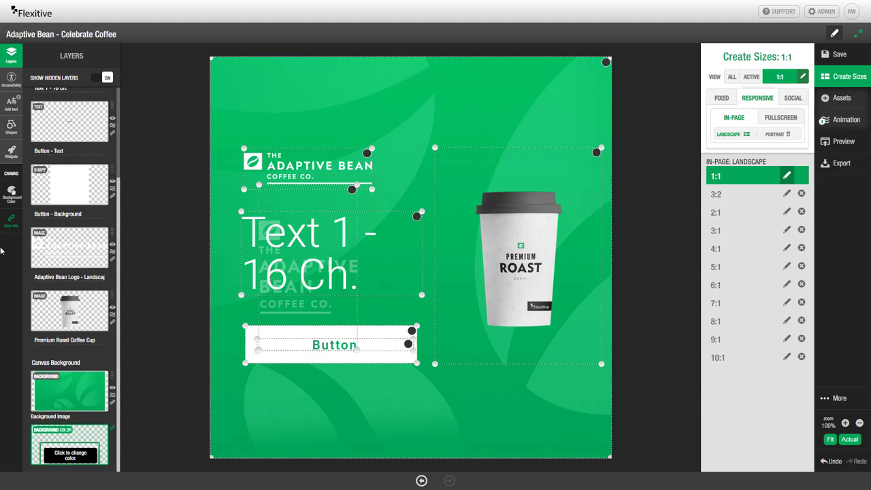
- Move the Adaptive Bean Logo - Landscape layer up to sit directly below the Square logo layer
scroll(81, 202, up, 3)
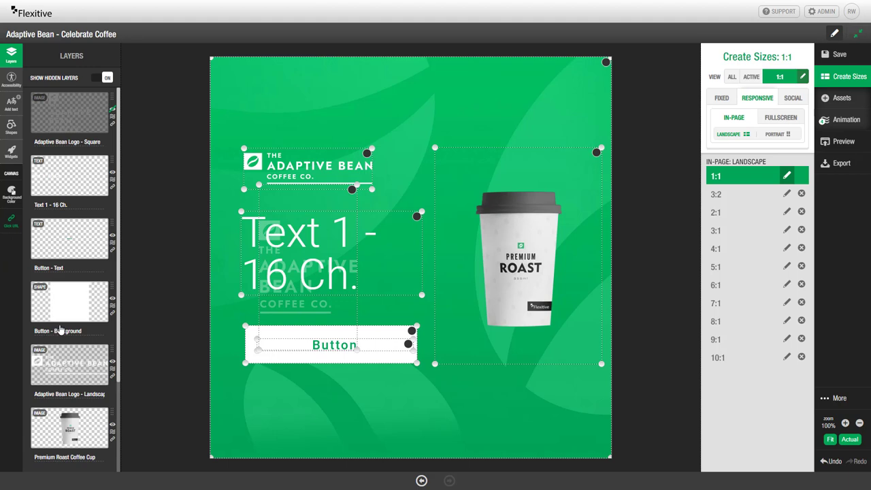
drag(63, 124, 59, 147)
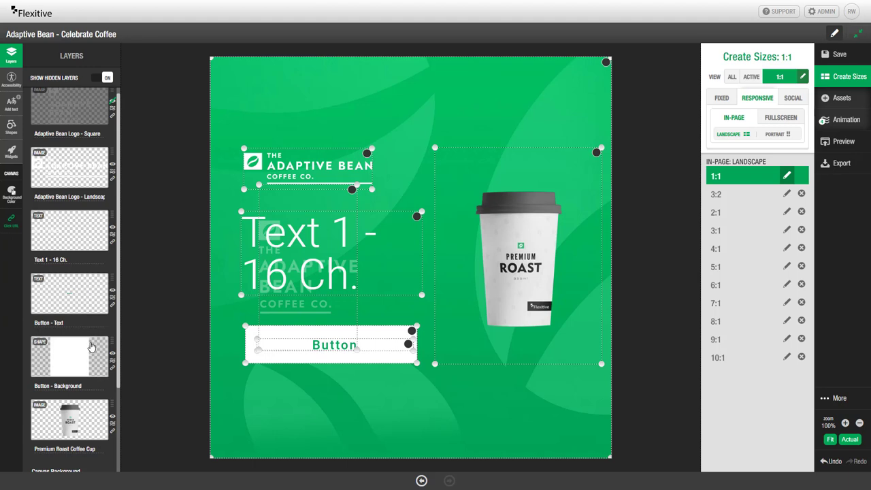
scroll(88, 348, down, 1)
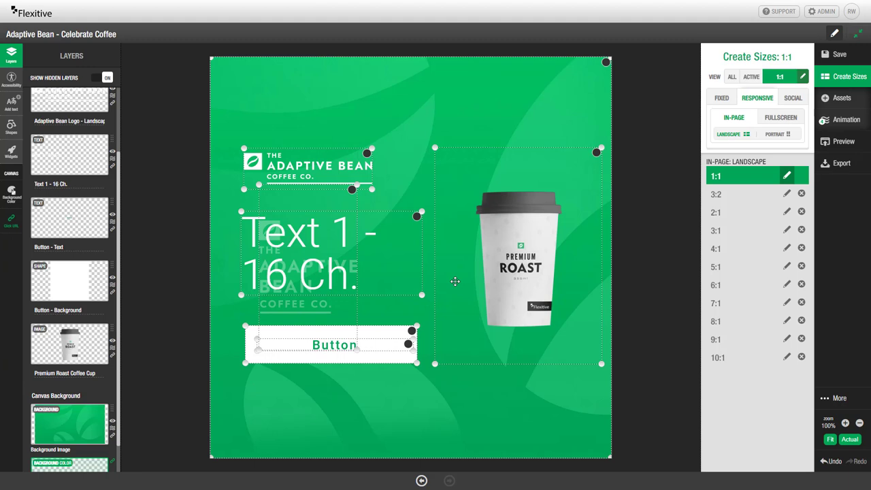
- Show the Assets panel listing the Adaptive Bean logos, green background JPG and Premium Roast cup
click(837, 99)
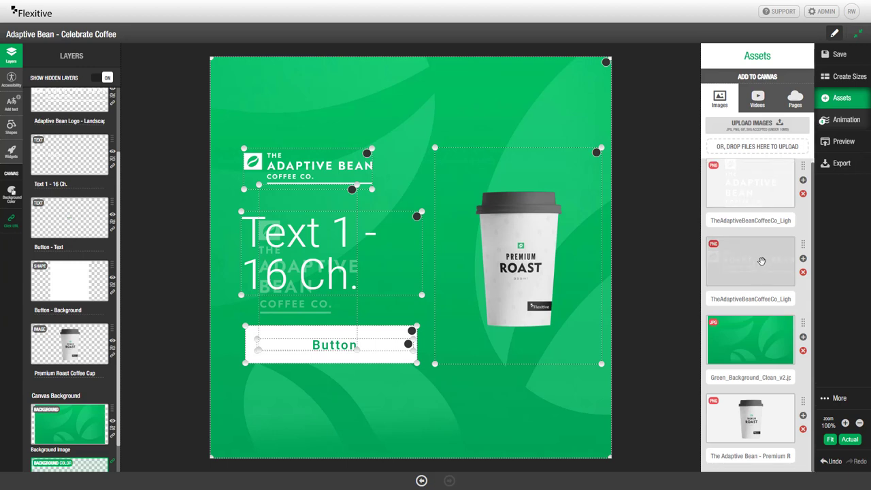